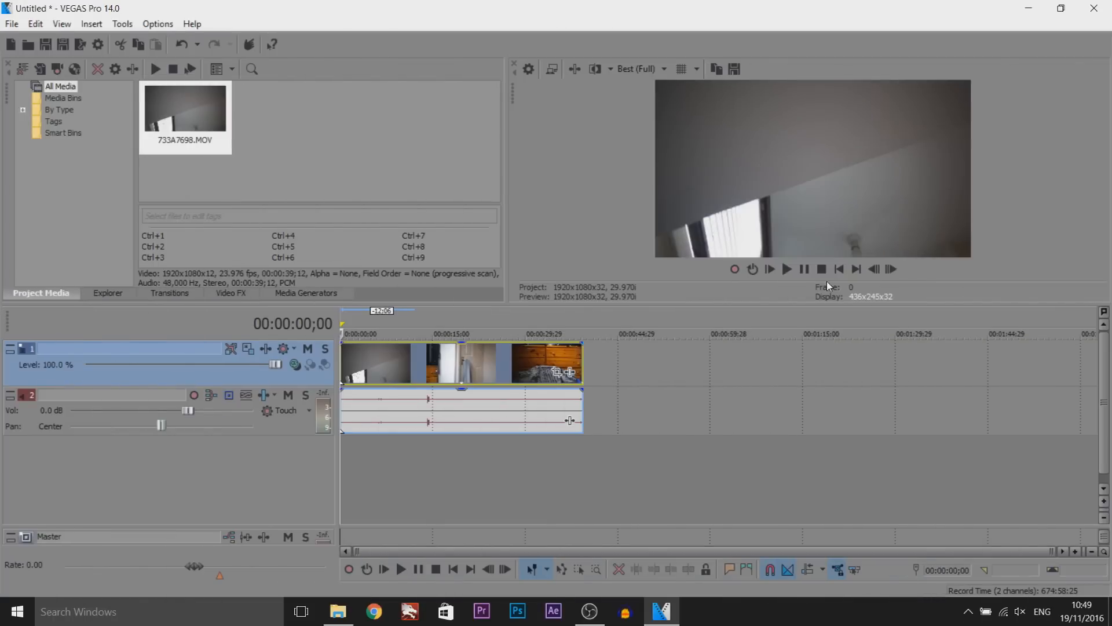
pyautogui.press('space')
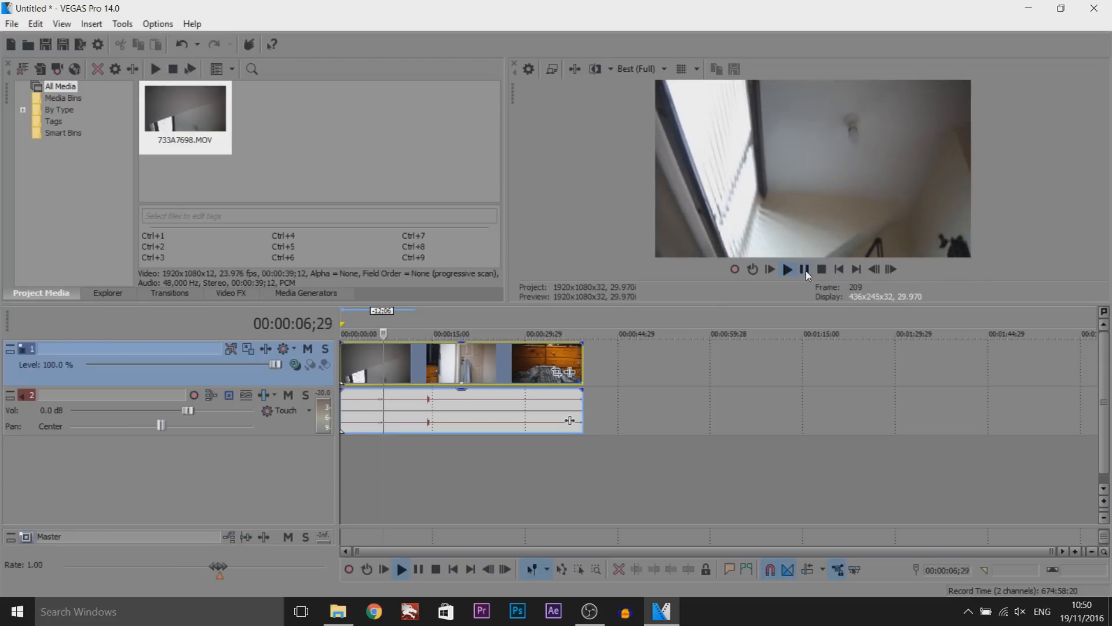
pyautogui.moveTo(395, 334); pyautogui.dragTo(546, 333)
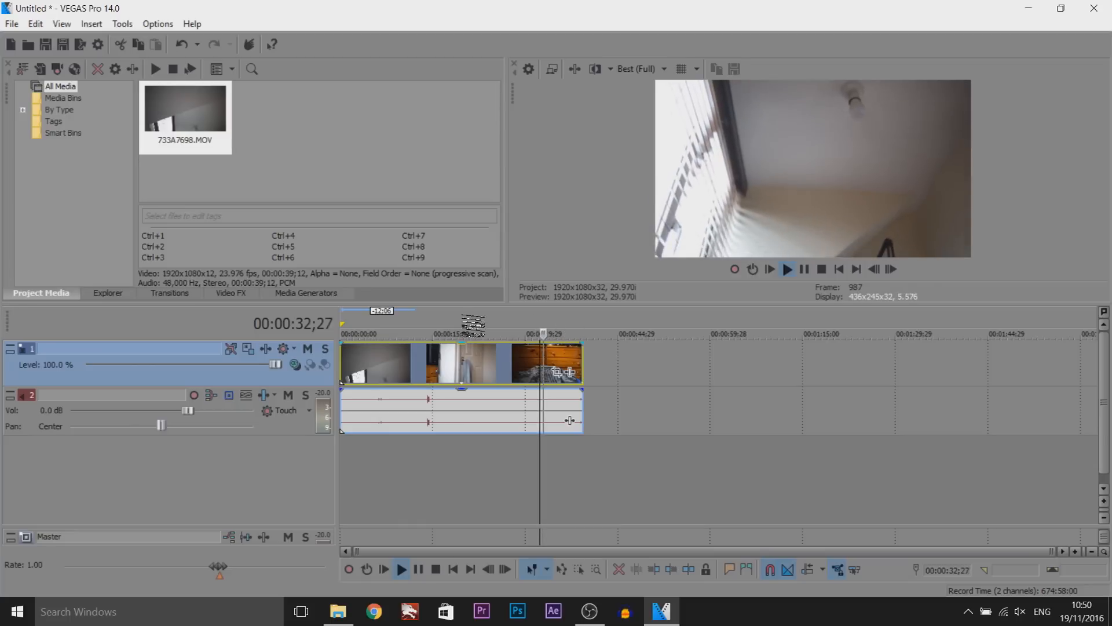
pyautogui.moveTo(383, 333); pyautogui.dragTo(348, 333)
pyautogui.scroll(2, 347, 333)
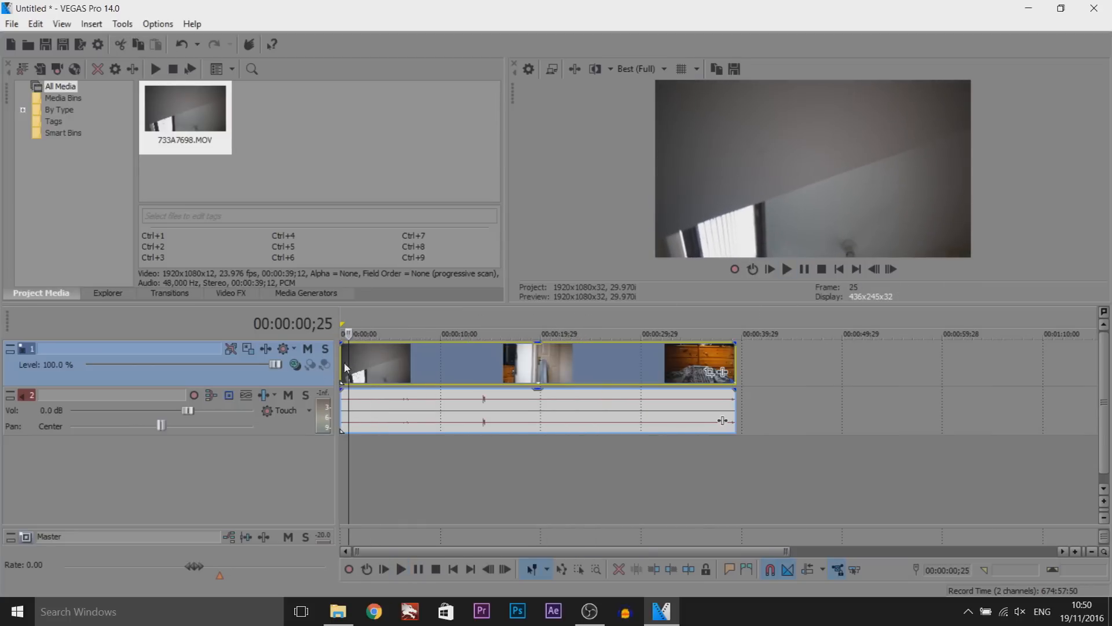
pyautogui.press('Home')
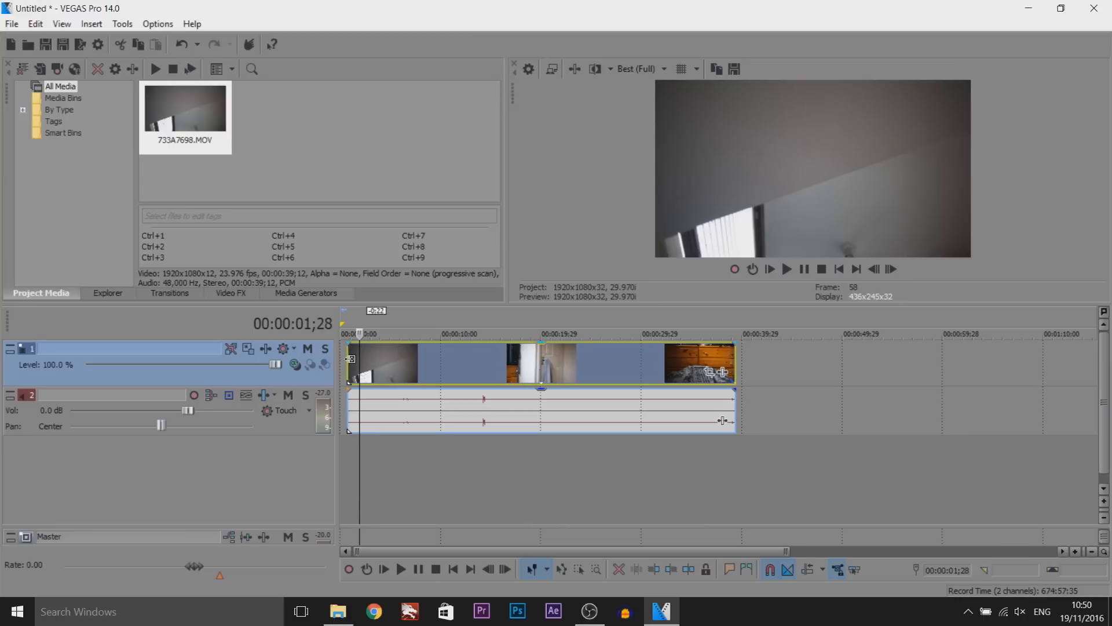
pyautogui.moveTo(344, 358); pyautogui.dragTo(360, 358)
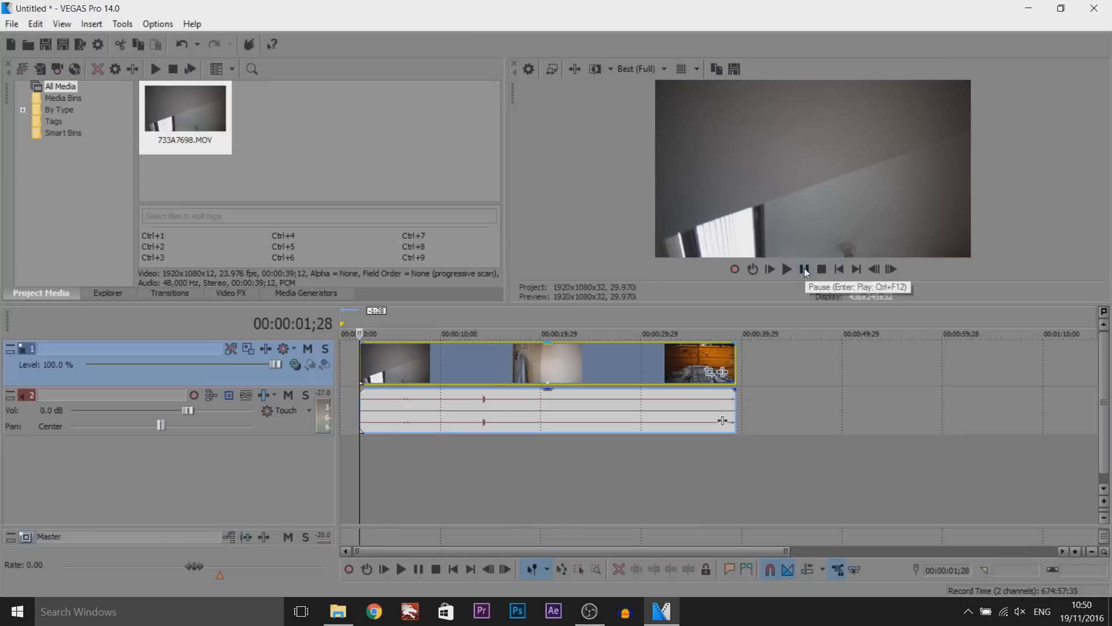
# Split off a short first clip about five seconds in and move it to the timeline start.
pyautogui.click(394, 376)
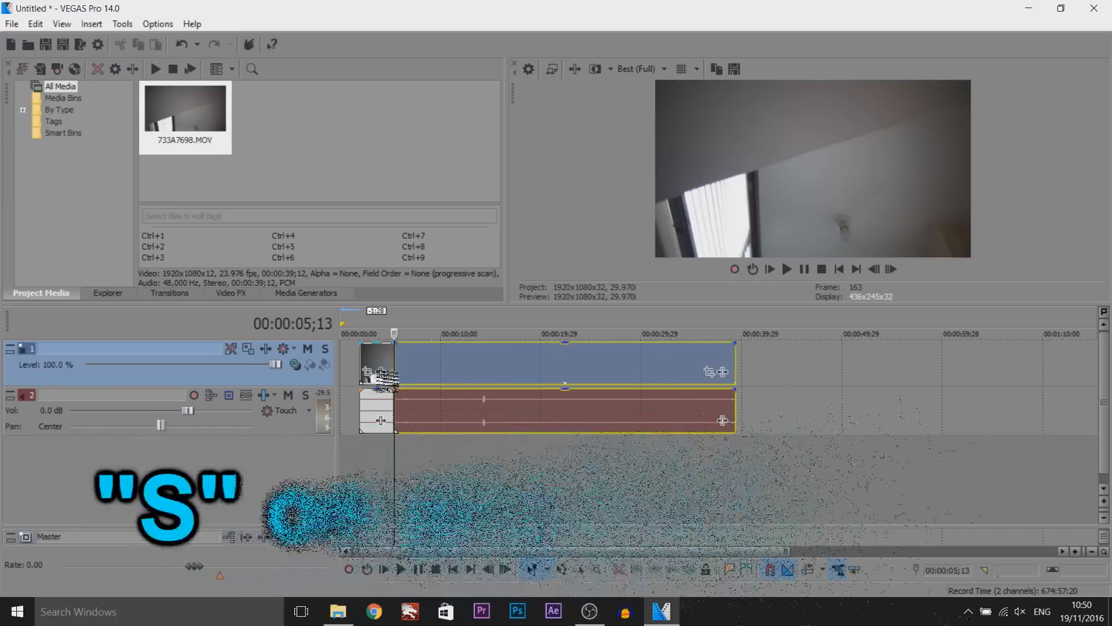
pyautogui.press('s')
pyautogui.moveTo(382, 358); pyautogui.dragTo(370, 356)
pyautogui.click(375, 357)
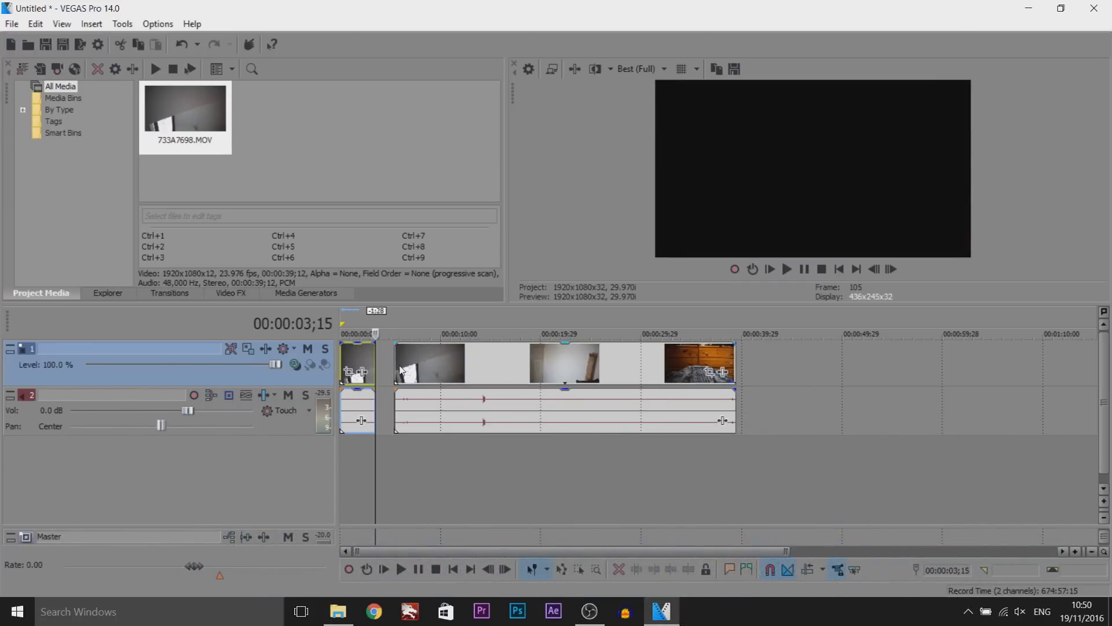
pyautogui.click(366, 356)
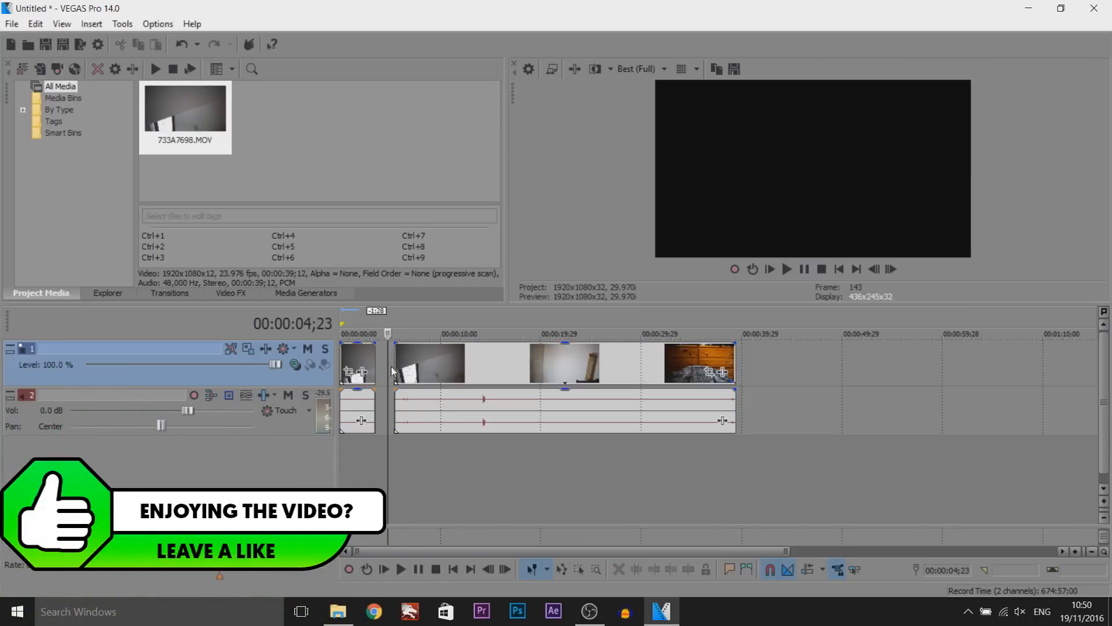
# Trim the long clip's start back to the playhead and split it again around twelve seconds.
pyautogui.click(398, 357)
pyautogui.moveTo(396, 354); pyautogui.dragTo(411, 362)
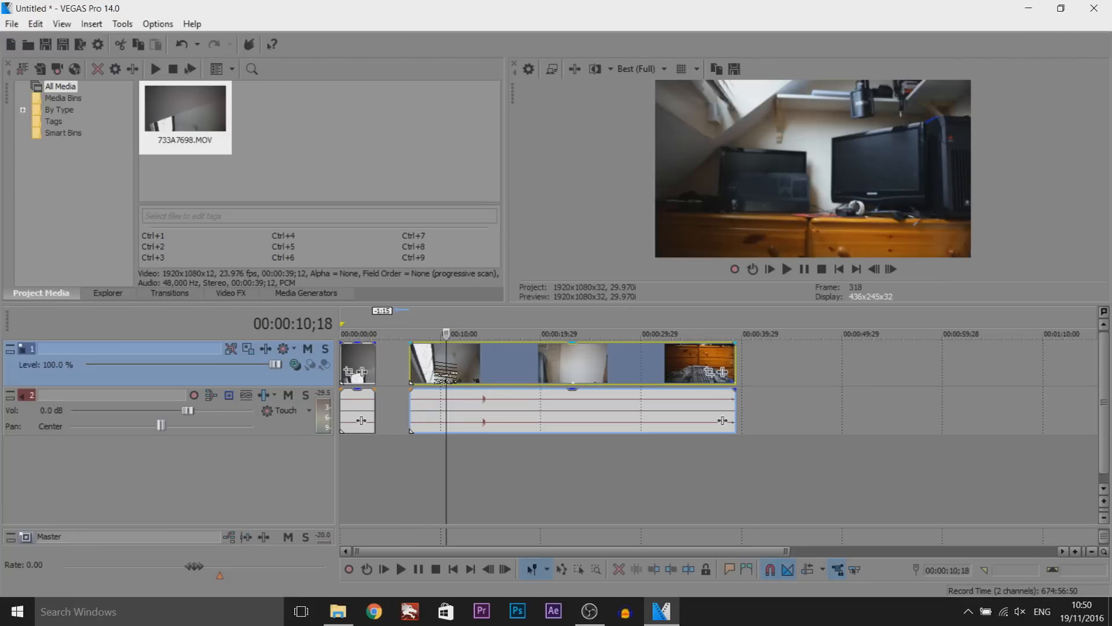
pyautogui.moveTo(411, 362); pyautogui.dragTo(445, 362)
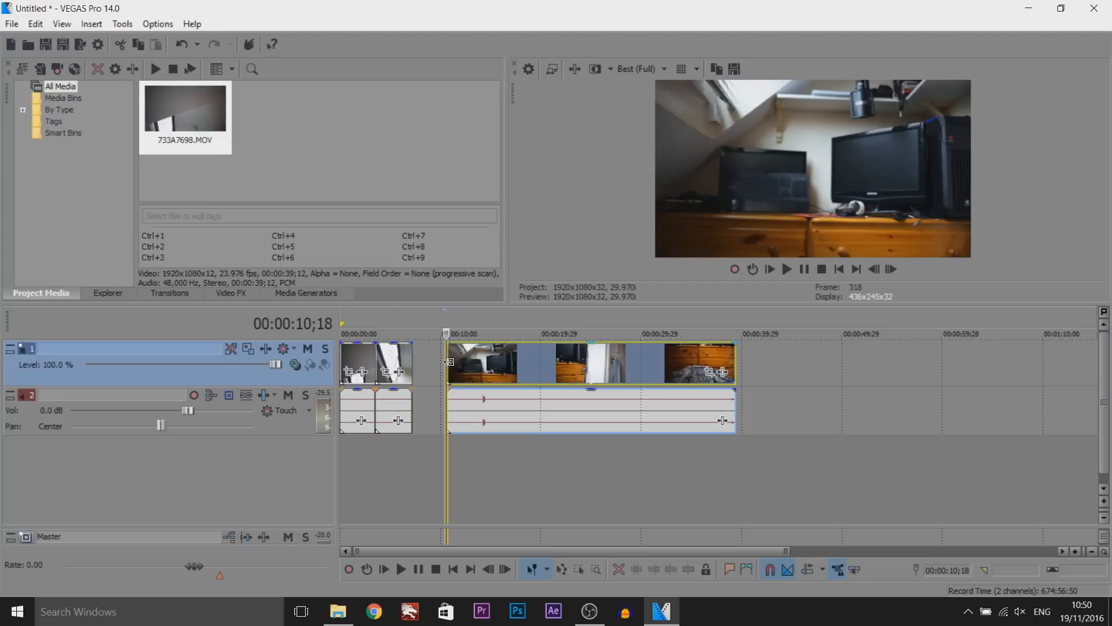
pyautogui.click(484, 415)
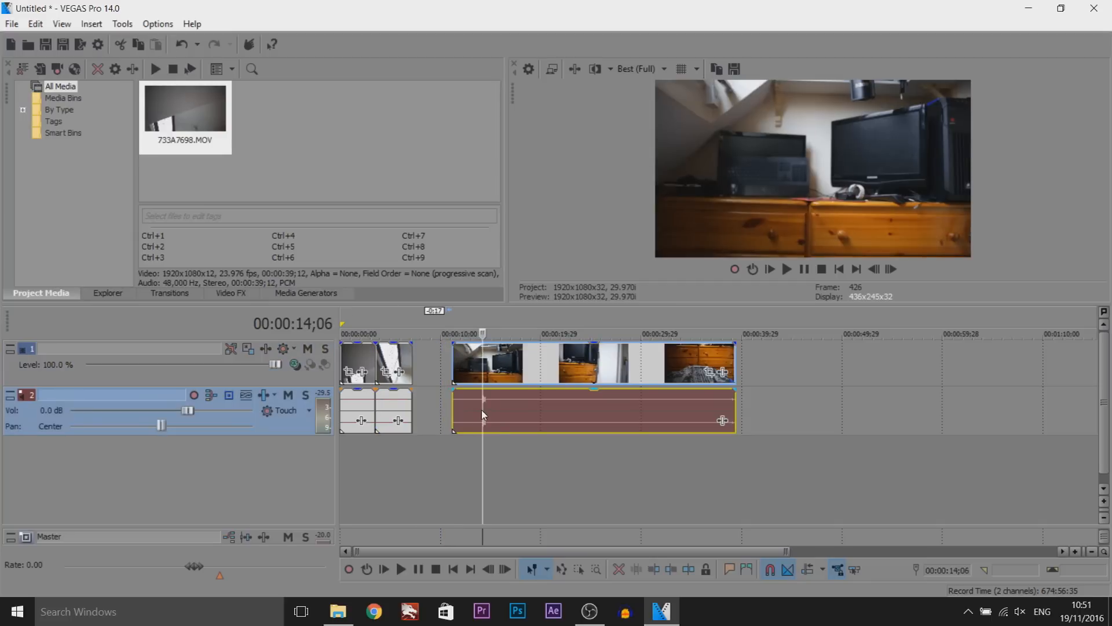
pyautogui.moveTo(485, 416)
pyautogui.mouseDown()
pyautogui.moveTo(468, 382)
pyautogui.moveTo(651, 361)
pyautogui.mouseUp()
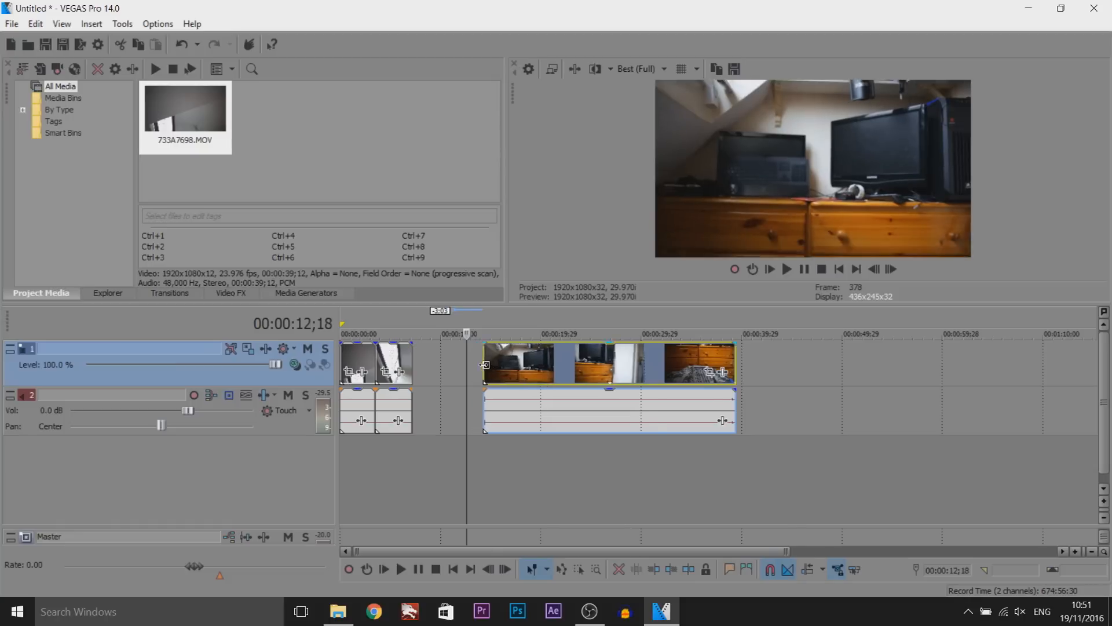
pyautogui.scroll(-2, 708, 372)
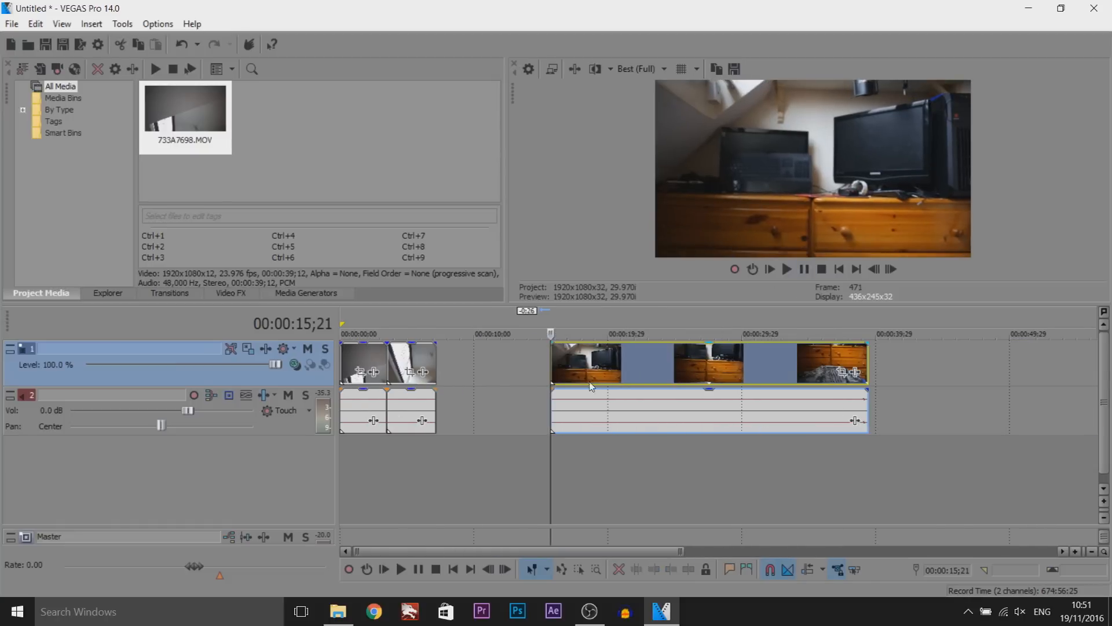
pyautogui.moveTo(582, 373); pyautogui.dragTo(598, 370)
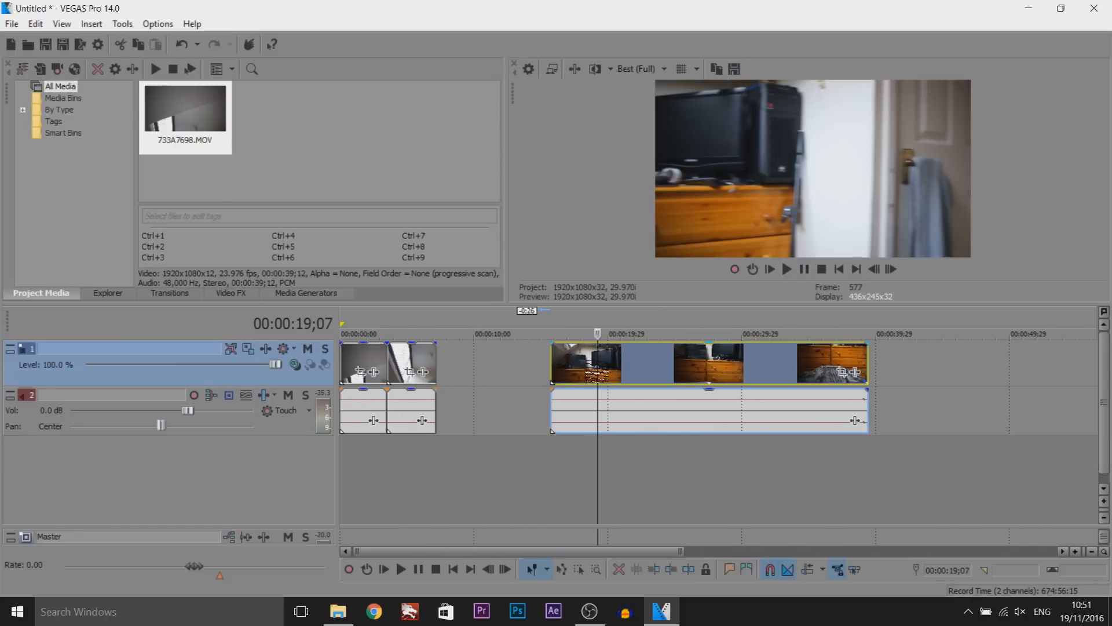
pyautogui.moveTo(597, 370); pyautogui.dragTo(478, 369)
pyautogui.press('s')
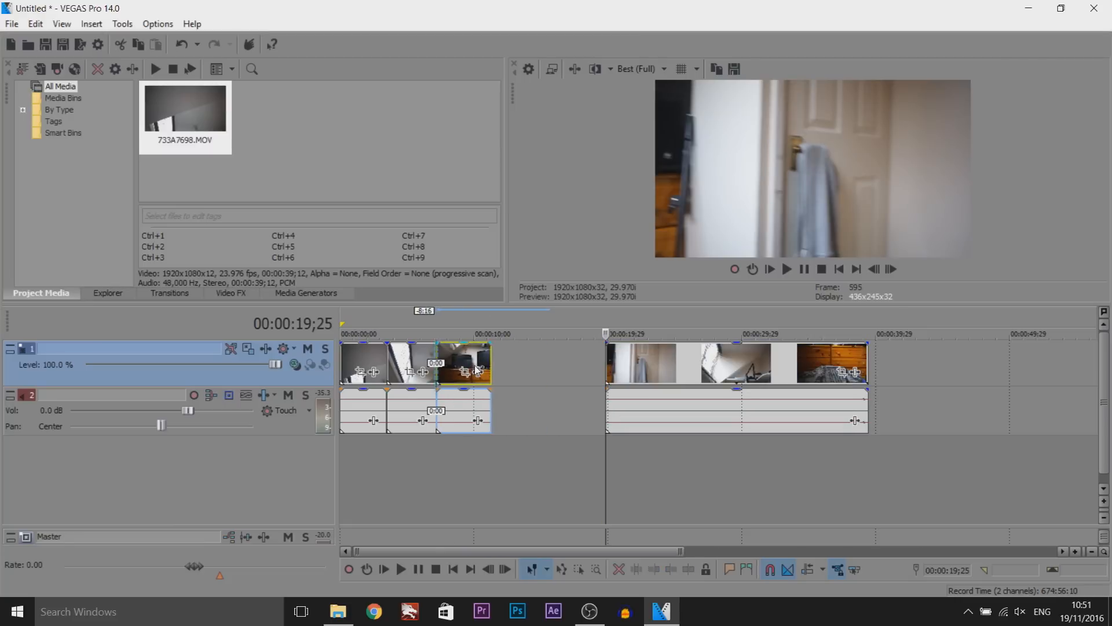
# Trim the right clip's start in and split the footage once more near 28 seconds.
pyautogui.moveTo(609, 369); pyautogui.dragTo(645, 370)
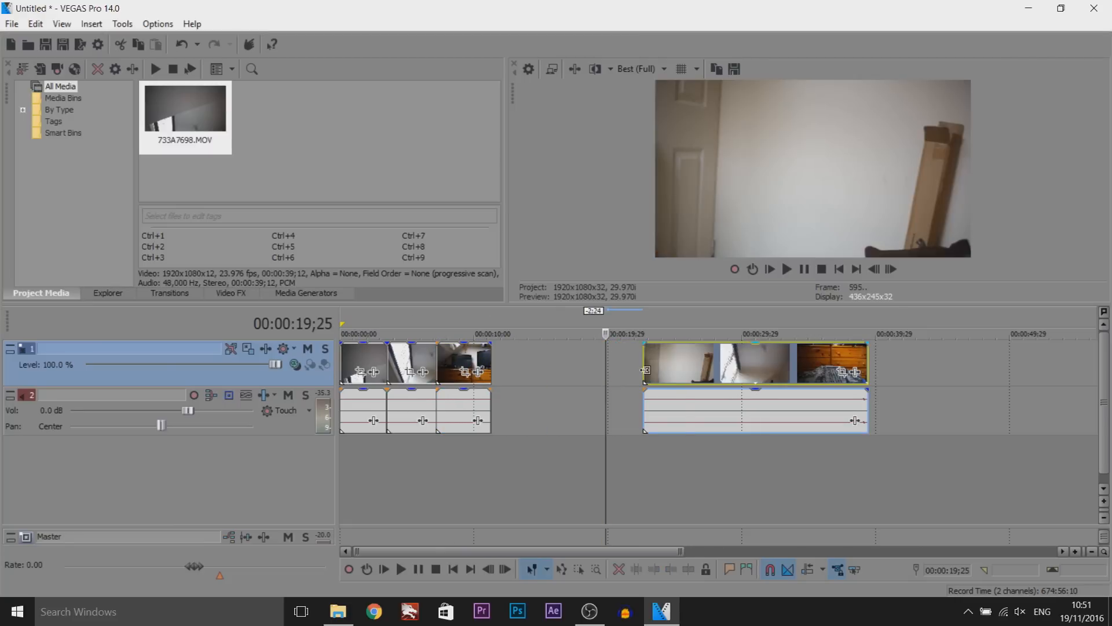
pyautogui.moveTo(645, 369); pyautogui.dragTo(685, 371)
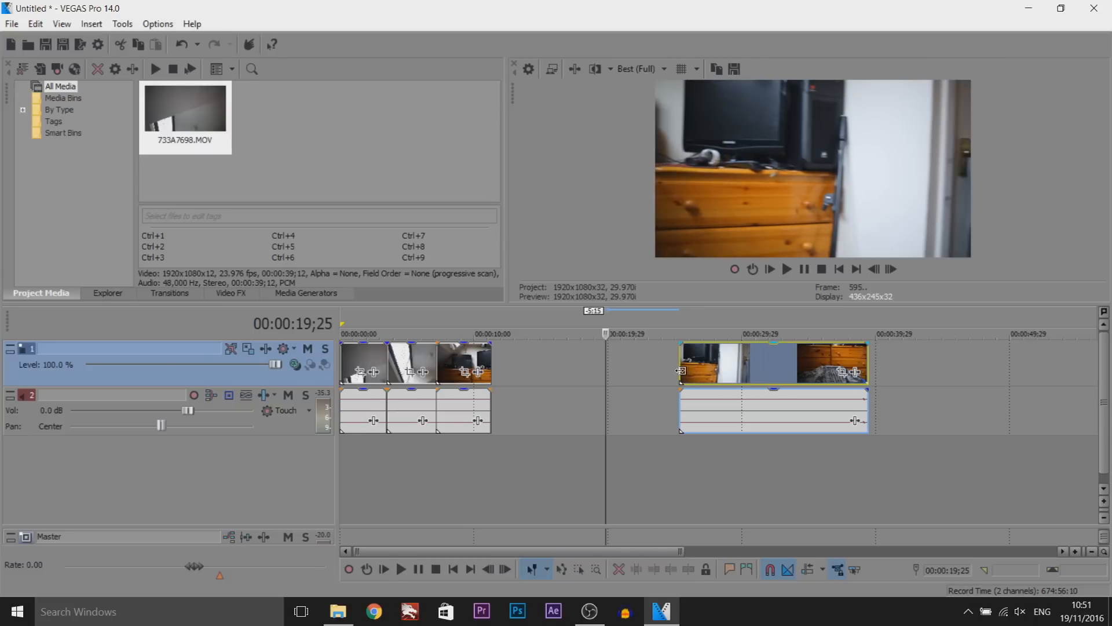
pyautogui.click(726, 478)
pyautogui.click(787, 269)
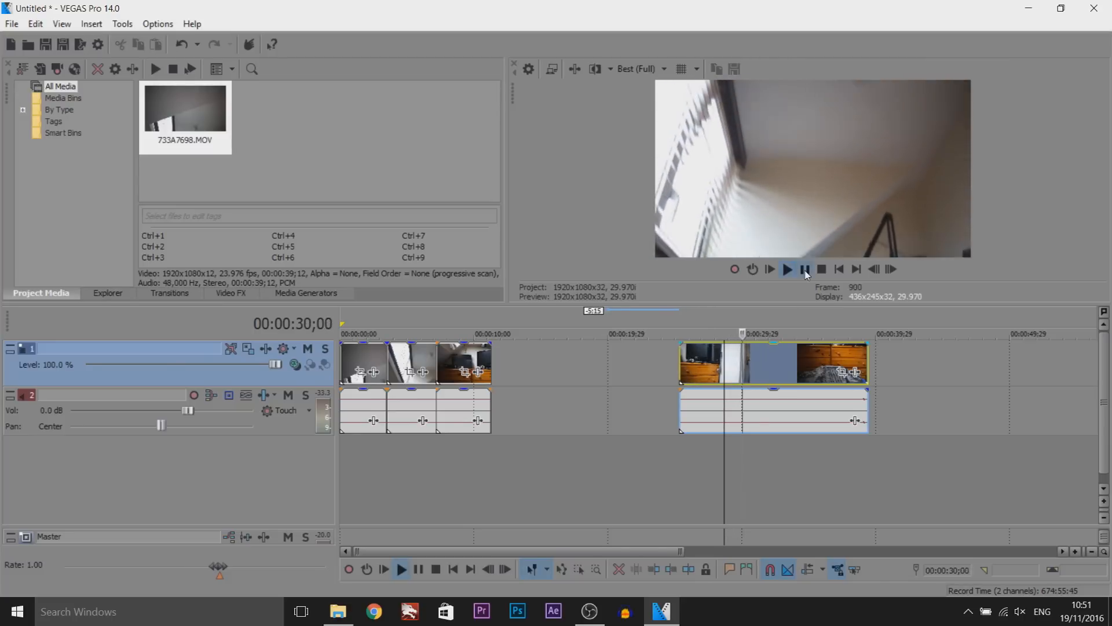
pyautogui.press('Return')
pyautogui.press('s')
# Delete the leftover tail and move the last clip left against the others.
pyautogui.click(765, 372)
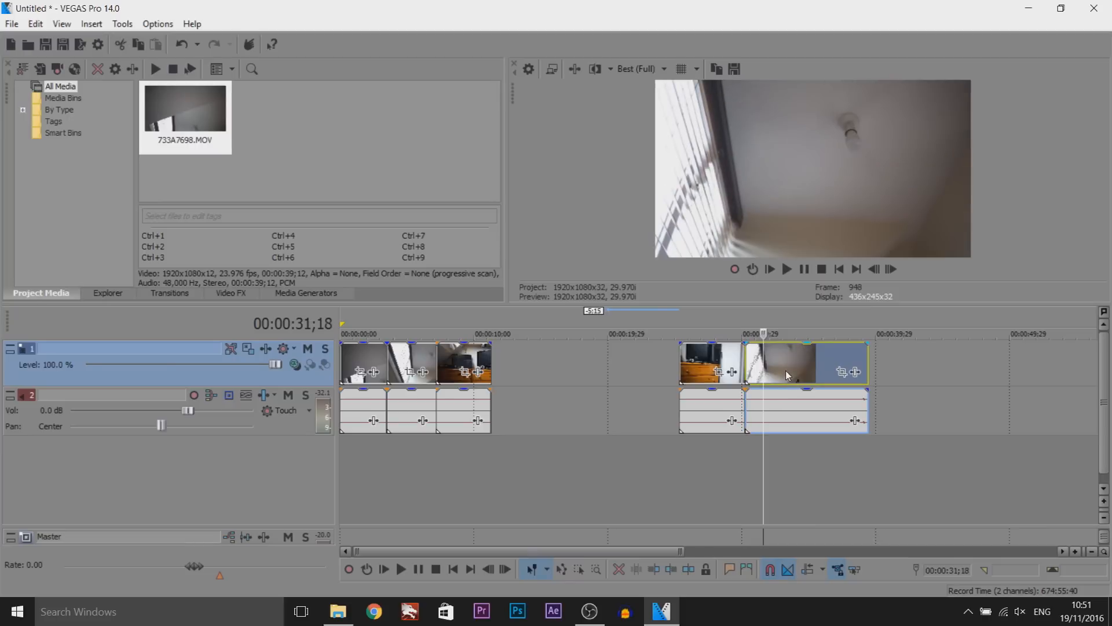
pyautogui.press('Delete')
pyautogui.moveTo(708, 409); pyautogui.dragTo(432, 404)
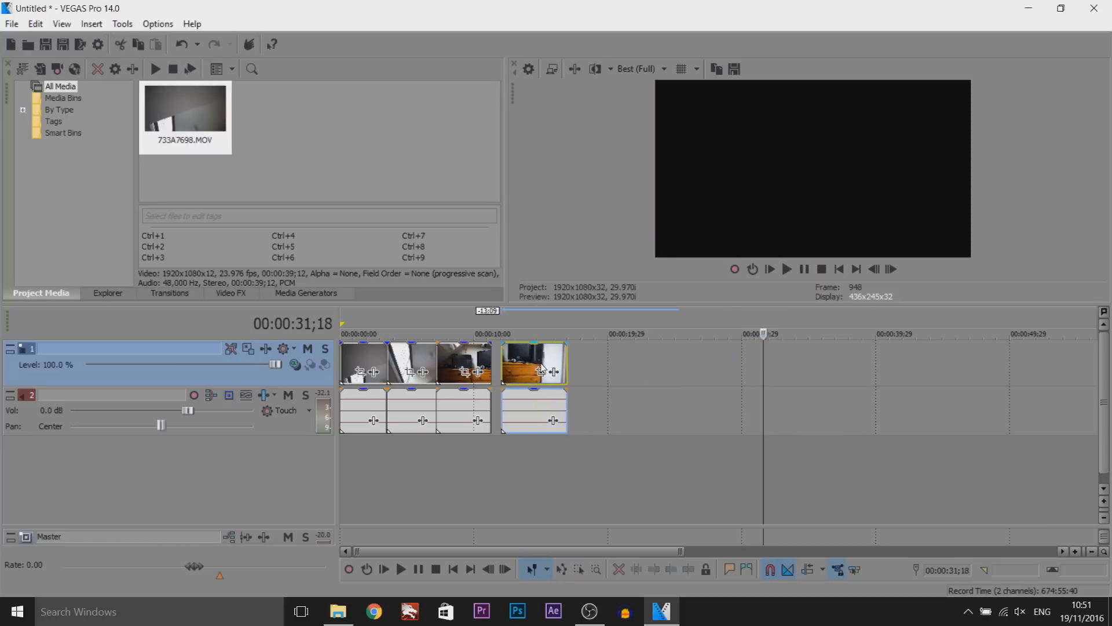
pyautogui.doubleClick(335, 478)
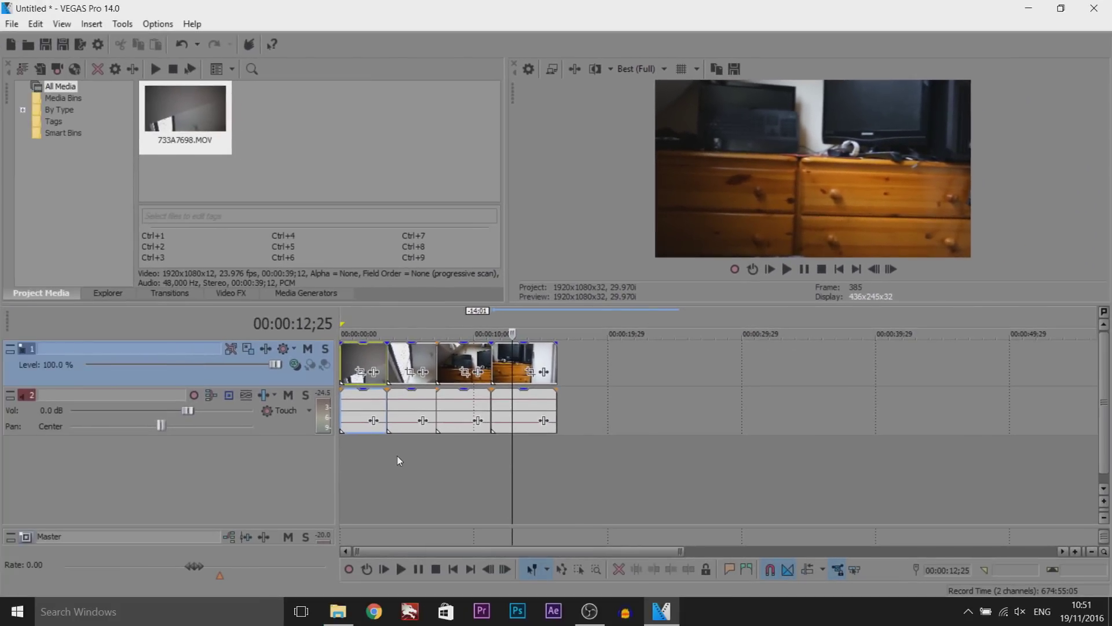
# Place the playhead near the first clip's start to zoom the timeline around it.
pyautogui.click(397, 456)
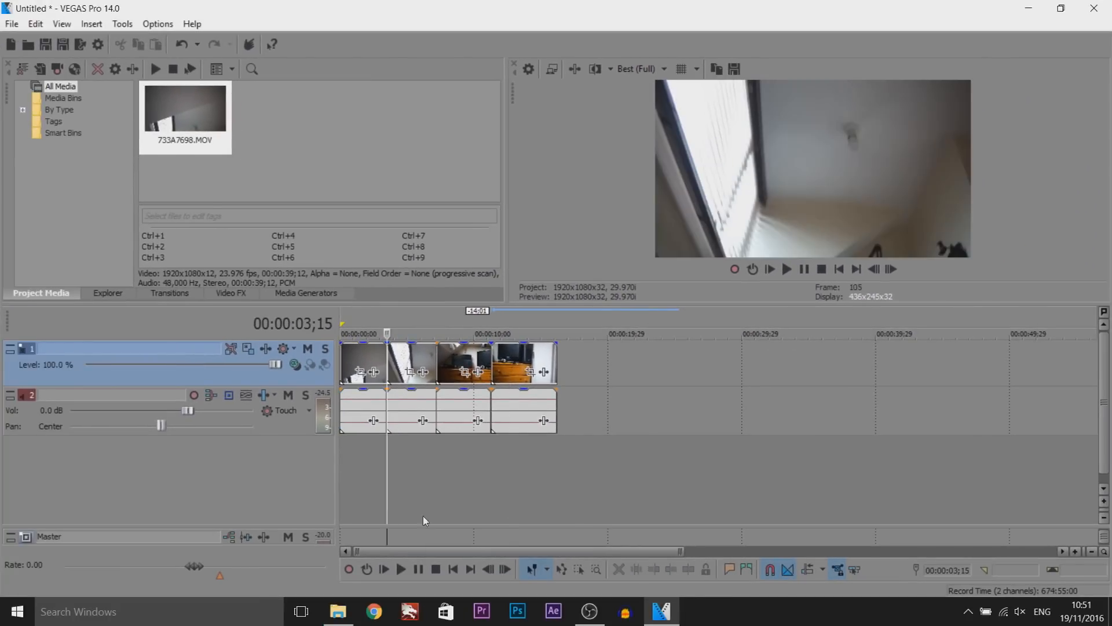
pyautogui.scroll(2, 389, 457)
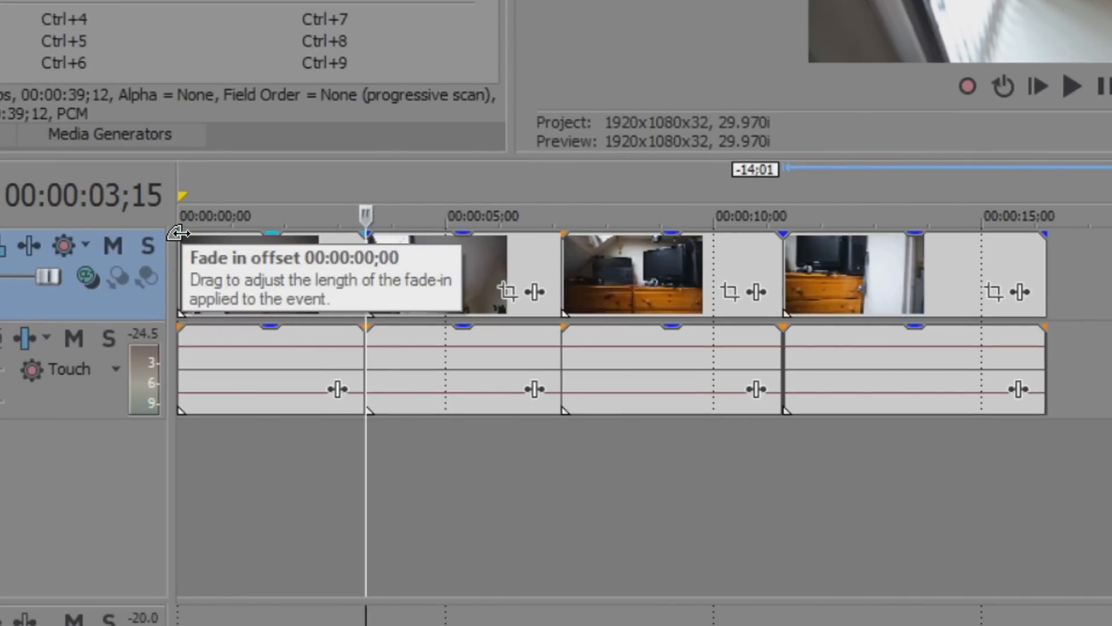
# Give the first clip a fade-in of about a second and a half and a short fade-out.
pyautogui.moveTo(178, 235); pyautogui.dragTo(266, 240)
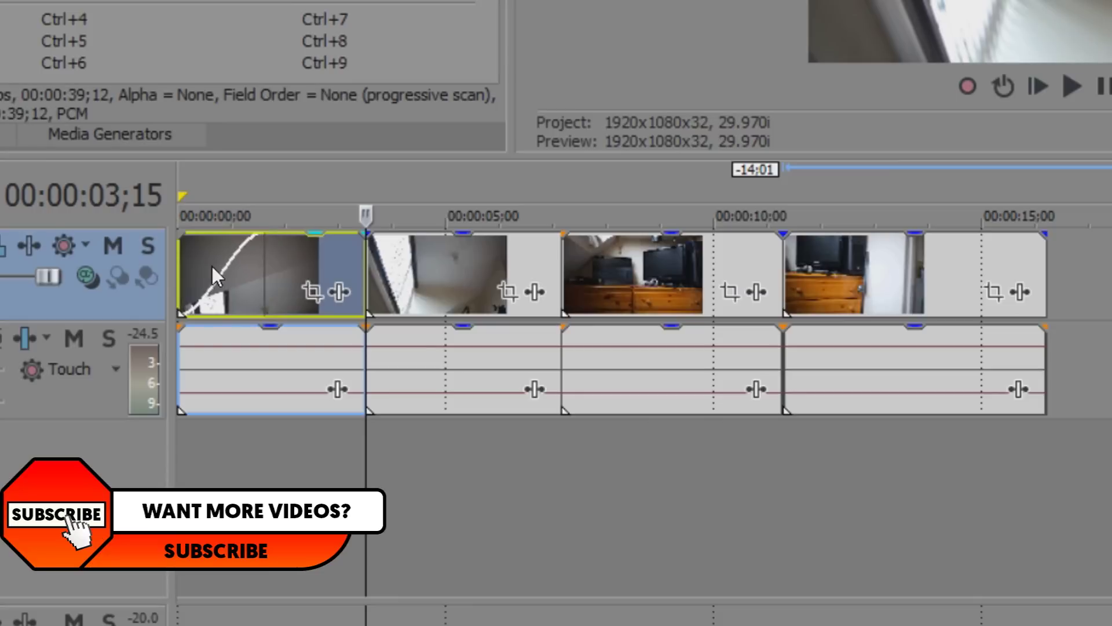
pyautogui.click(212, 279)
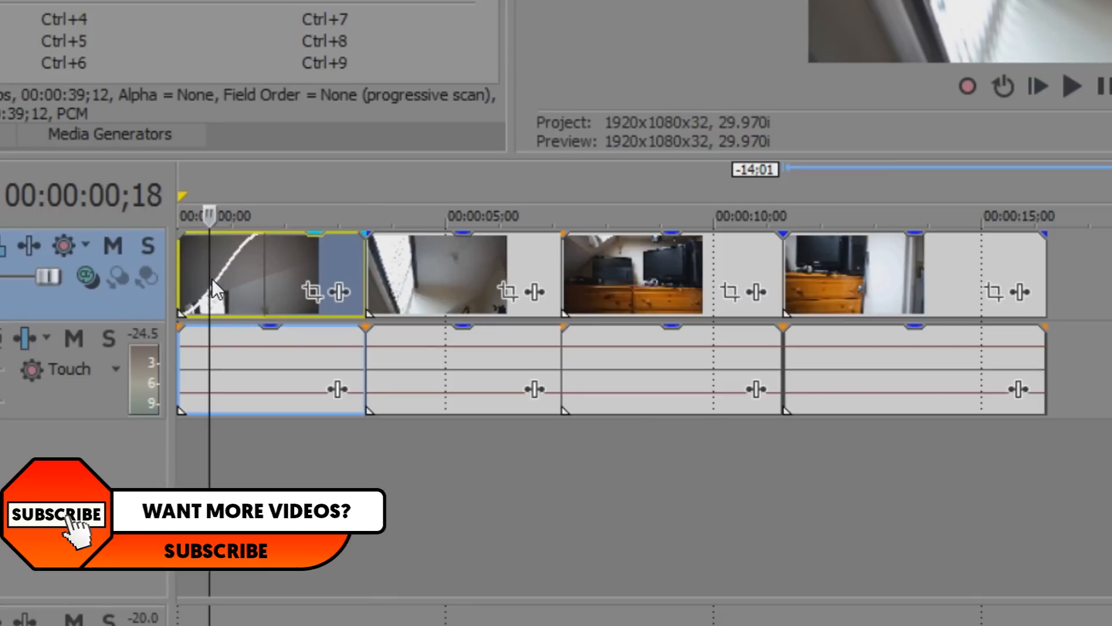
pyautogui.moveTo(212, 279)
pyautogui.mouseDown()
pyautogui.moveTo(242, 280)
pyautogui.moveTo(193, 279)
pyautogui.mouseUp()
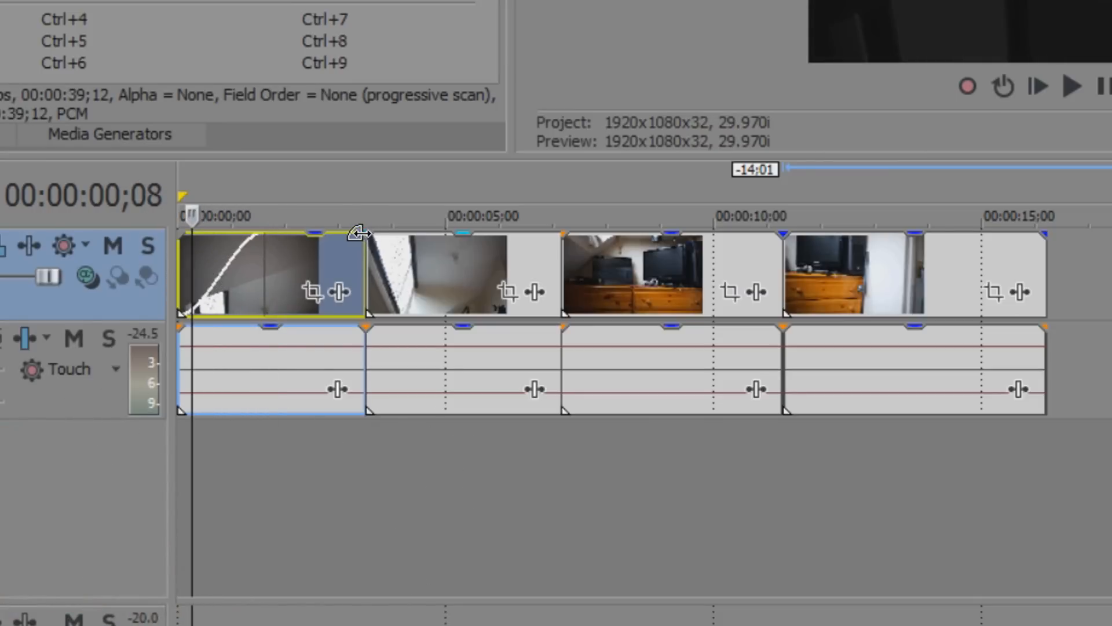
pyautogui.moveTo(358, 234); pyautogui.dragTo(323, 235)
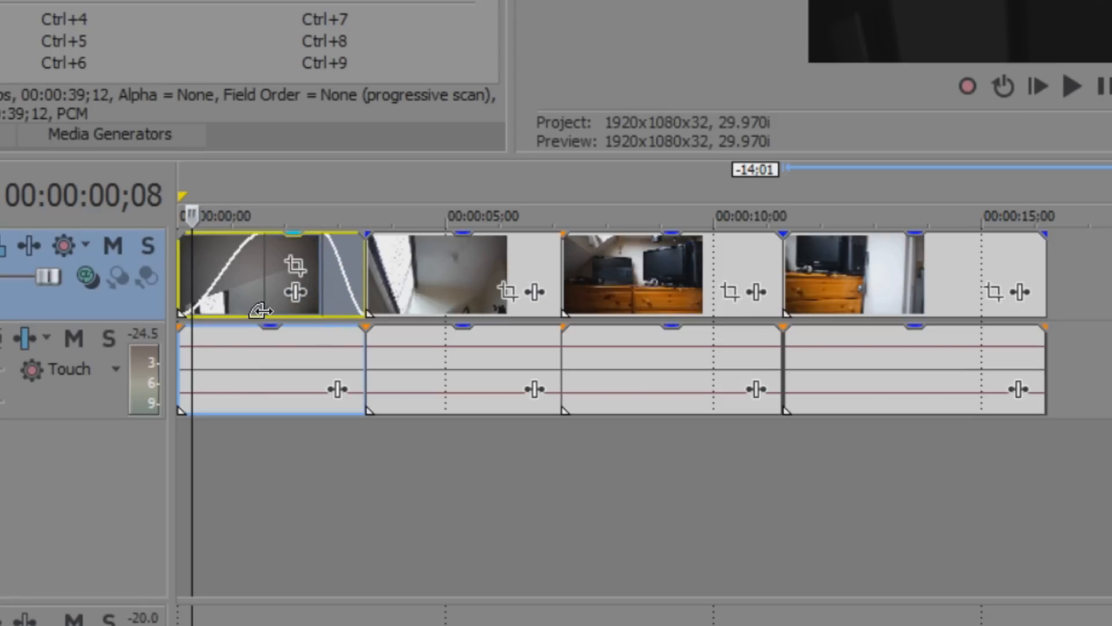
# Add a fade-in and a fade-out to the second clip.
pyautogui.moveTo(370, 237); pyautogui.dragTo(416, 236)
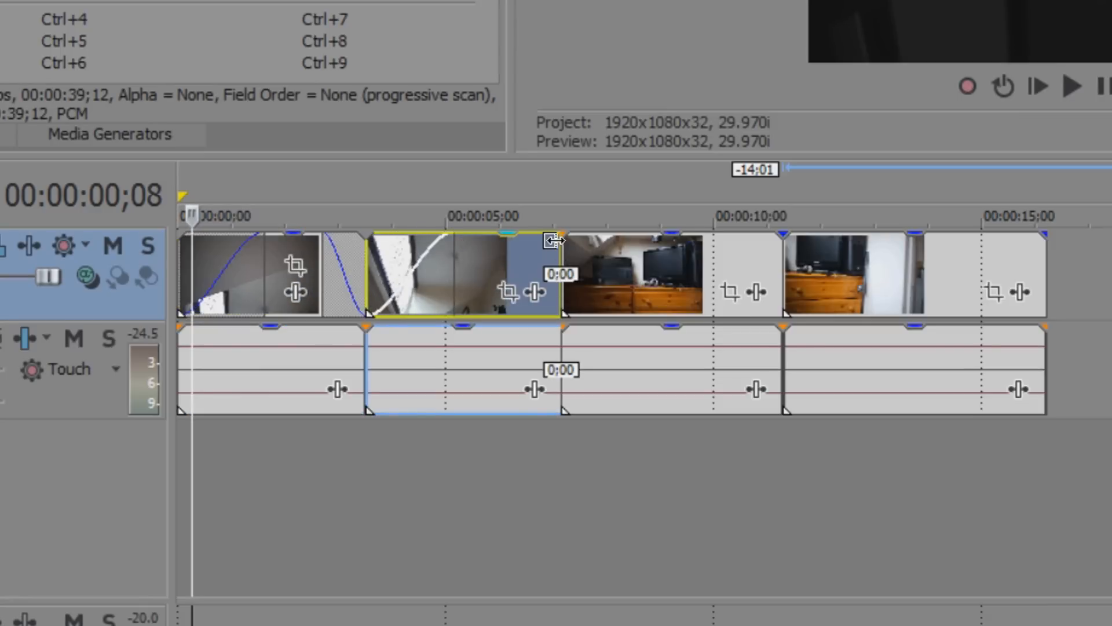
pyautogui.moveTo(563, 236); pyautogui.dragTo(487, 237)
pyautogui.click(556, 261)
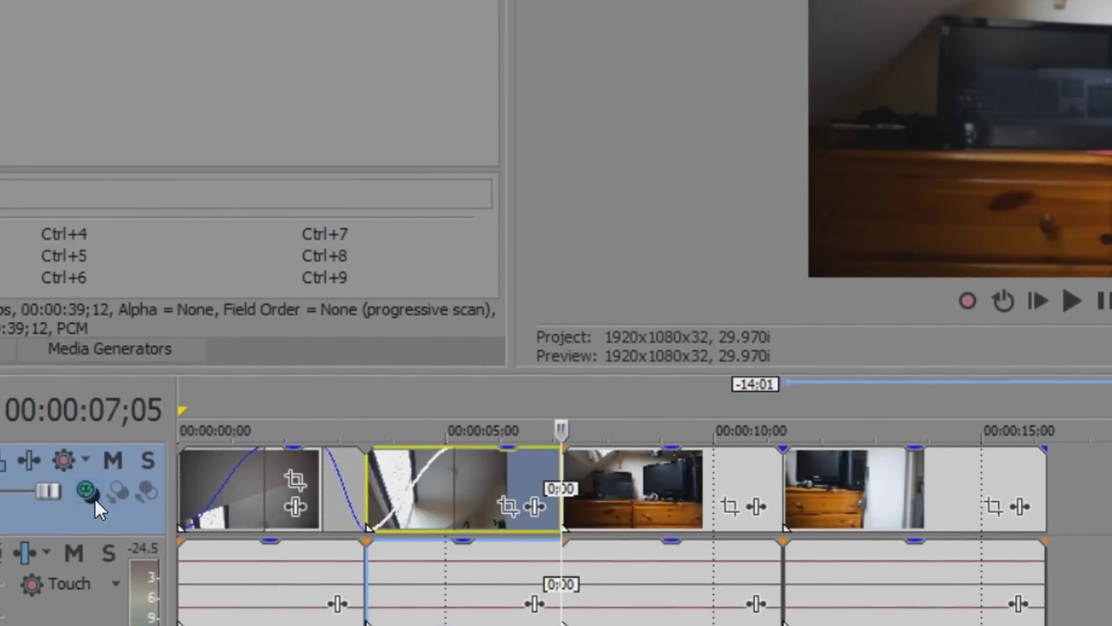
# Insert a video track above, move the second clip onto it and set its fade-out.
pyautogui.rightClick(95, 499)
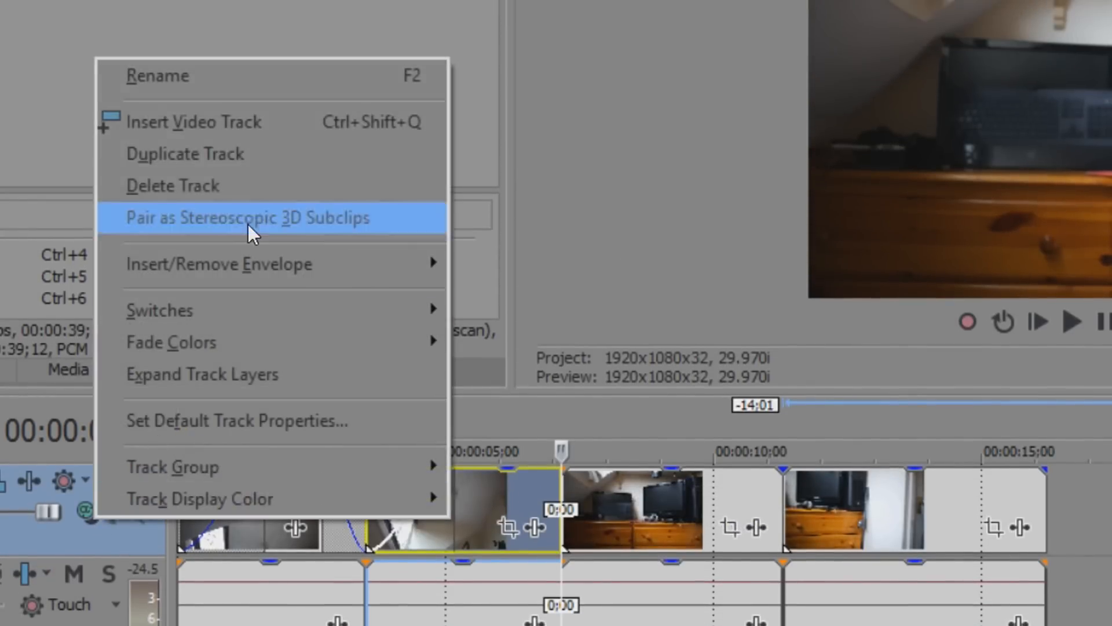
pyautogui.click(268, 59)
pyautogui.moveTo(472, 370); pyautogui.dragTo(474, 278)
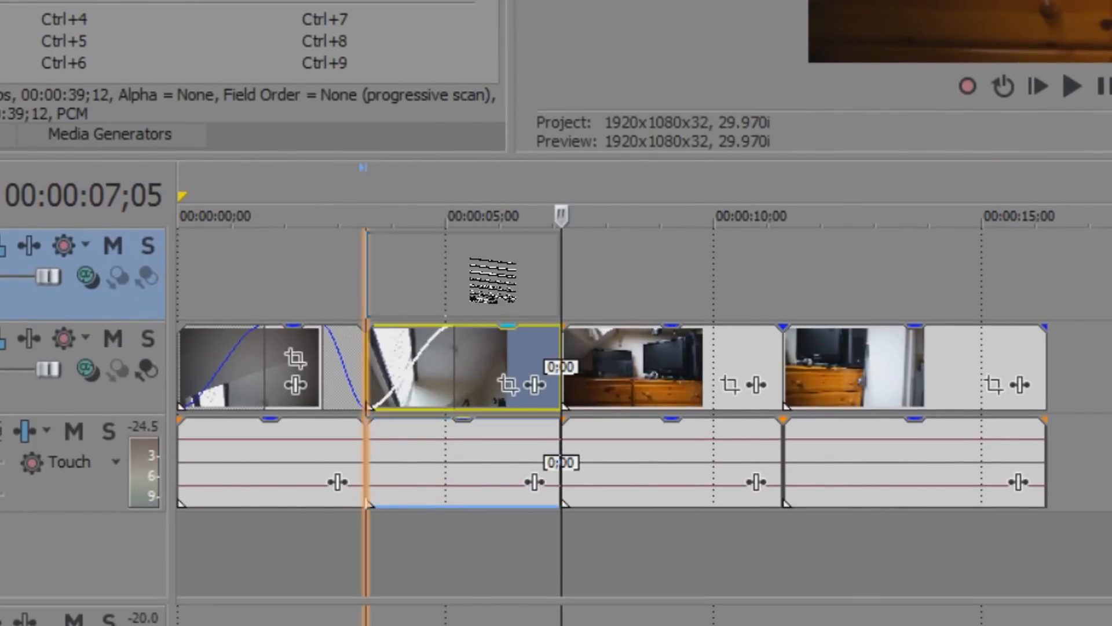
pyautogui.moveTo(560, 233); pyautogui.dragTo(498, 235)
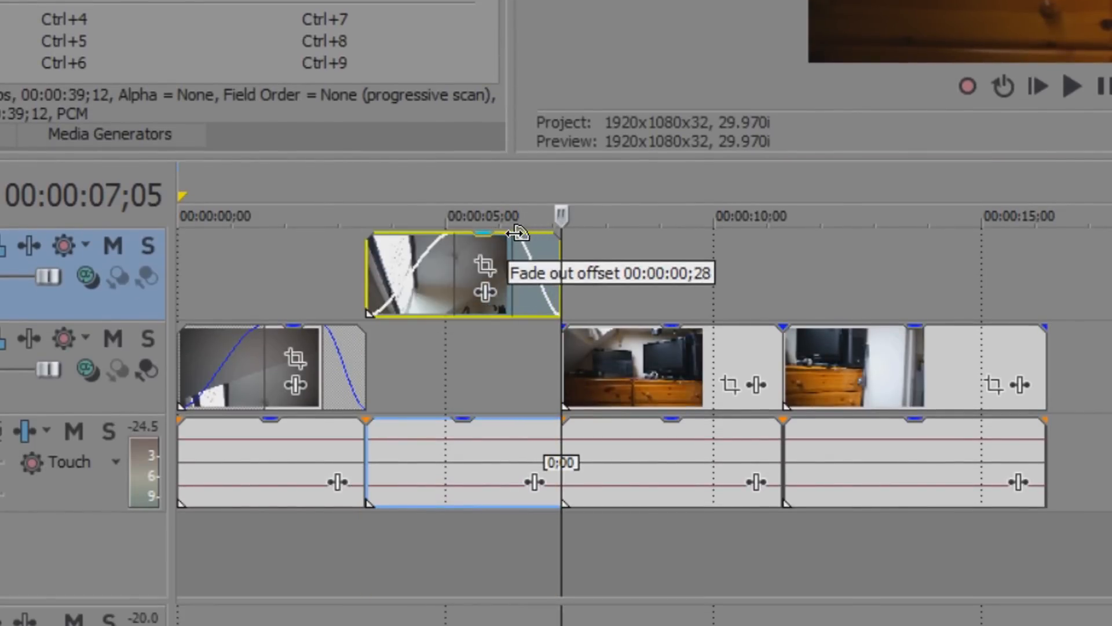
pyautogui.moveTo(499, 235); pyautogui.dragTo(498, 235)
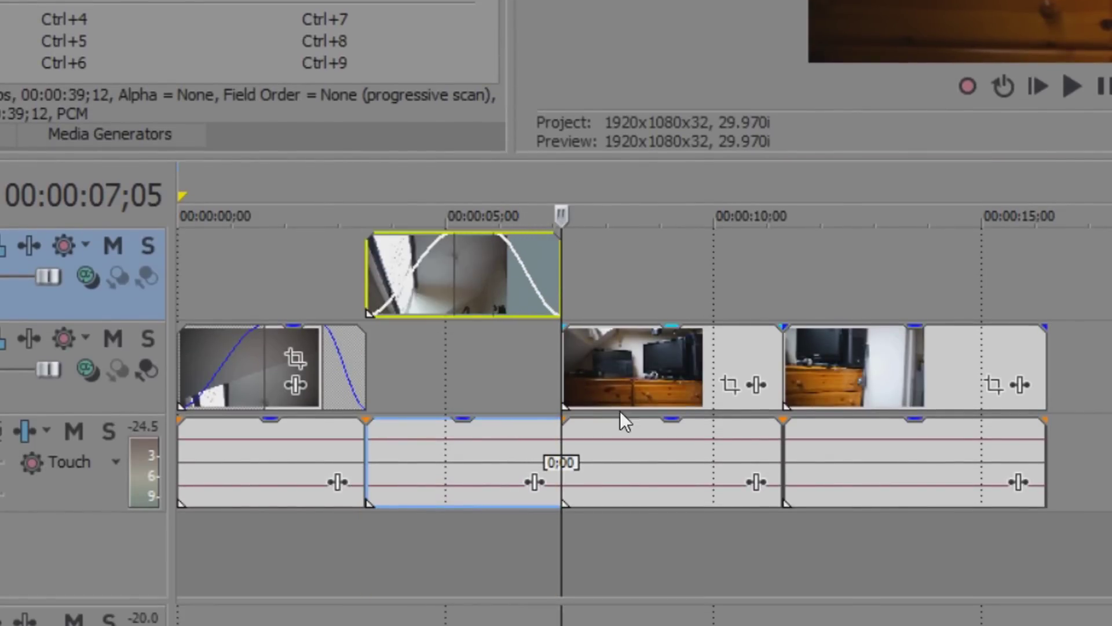
# Add fade-outs to the dresser clip and the last clip and lengthen the last clip's fade-in.
pyautogui.click(571, 348)
pyautogui.click(786, 335)
pyautogui.moveTo(781, 329); pyautogui.dragTo(703, 324)
pyautogui.click(833, 365)
pyautogui.moveTo(1041, 329); pyautogui.dragTo(978, 328)
pyautogui.moveTo(789, 330); pyautogui.dragTo(920, 362)
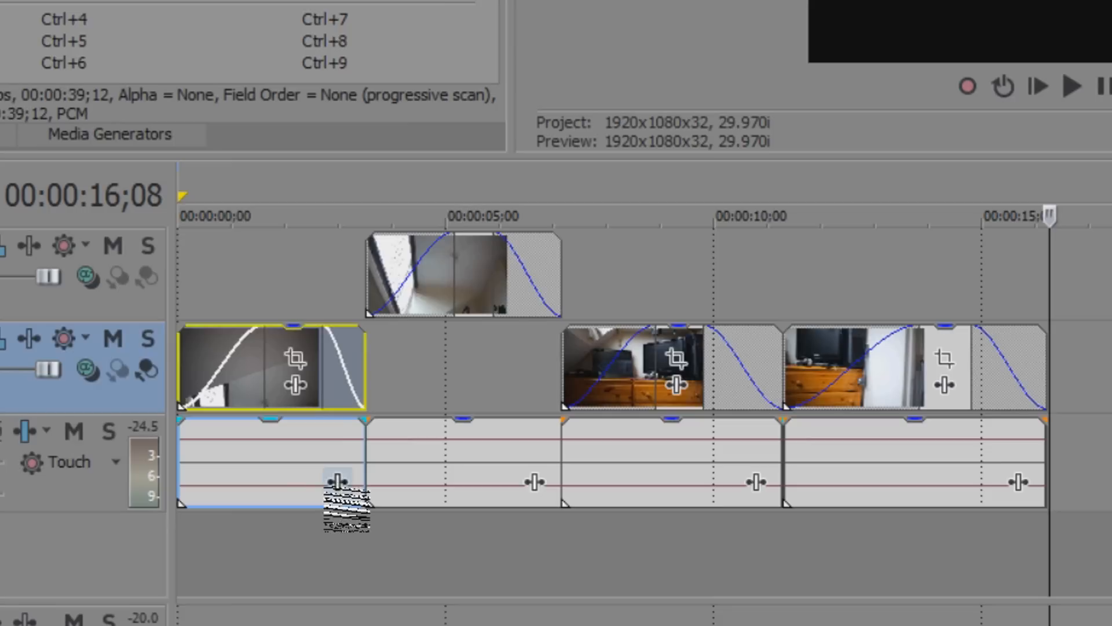
pyautogui.click(275, 368)
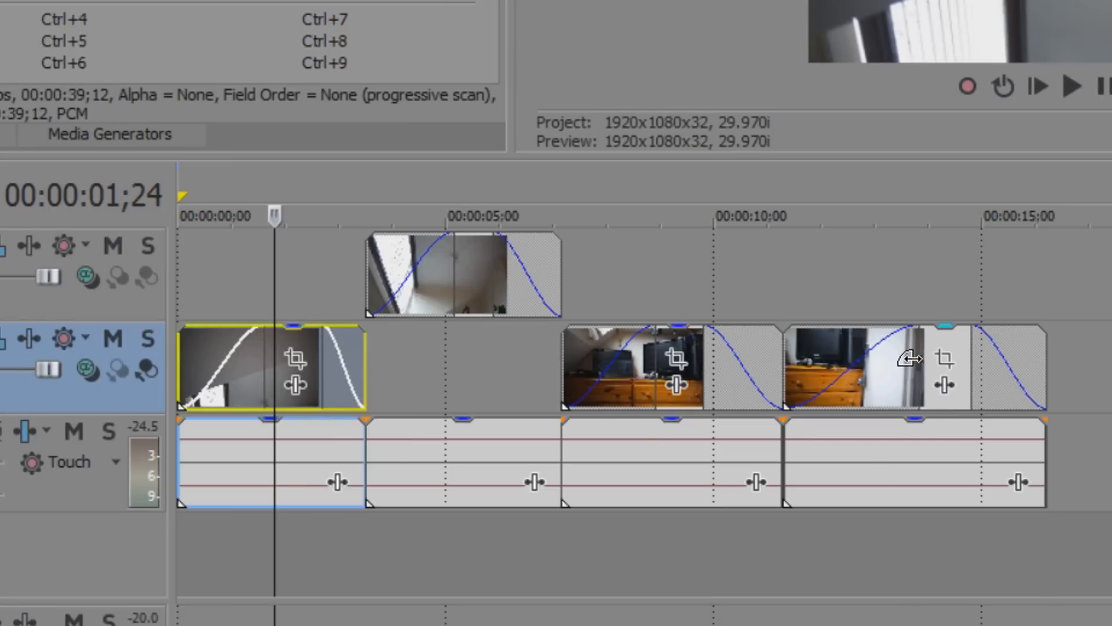
# Select all four clips and lower their opacity to about 60 percent.
pyautogui.moveTo(909, 360); pyautogui.dragTo(278, 360)
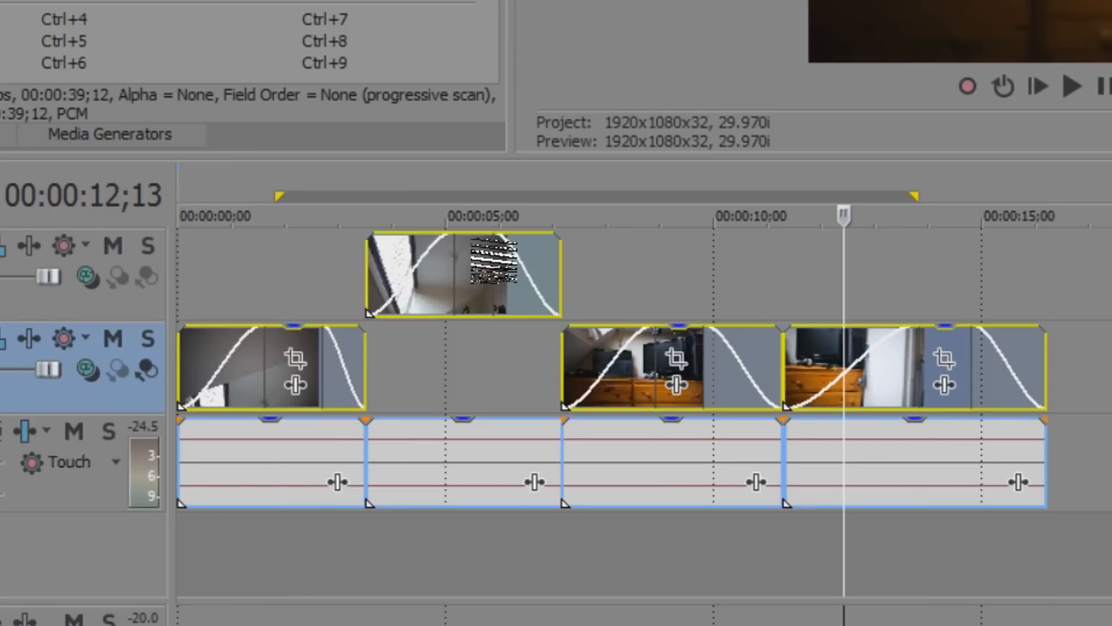
pyautogui.moveTo(493, 255); pyautogui.dragTo(497, 278)
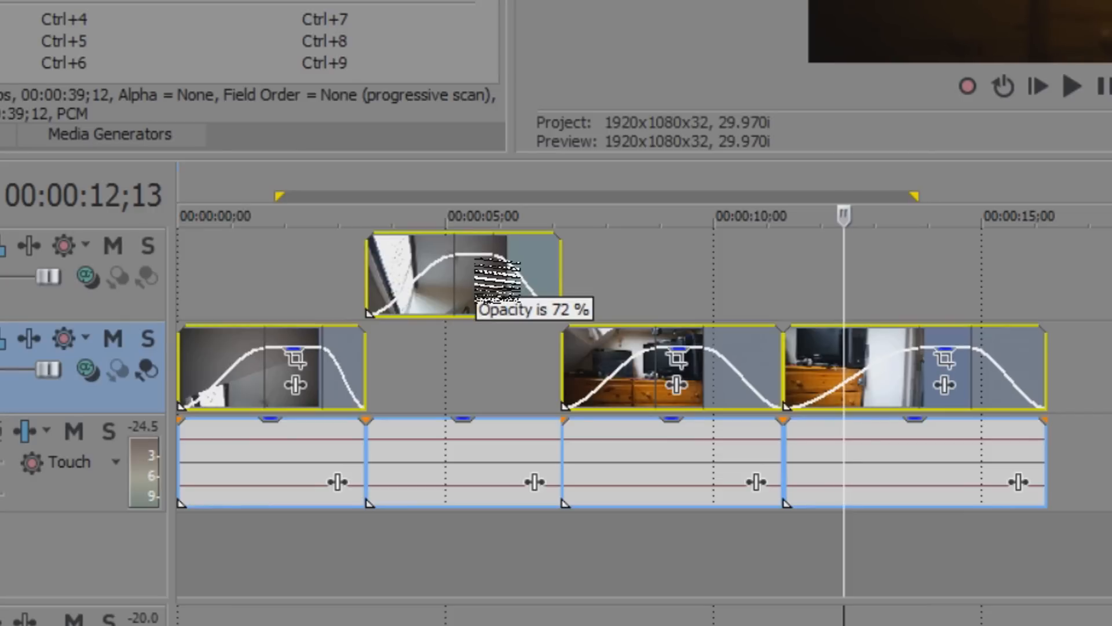
pyautogui.moveTo(296, 368)
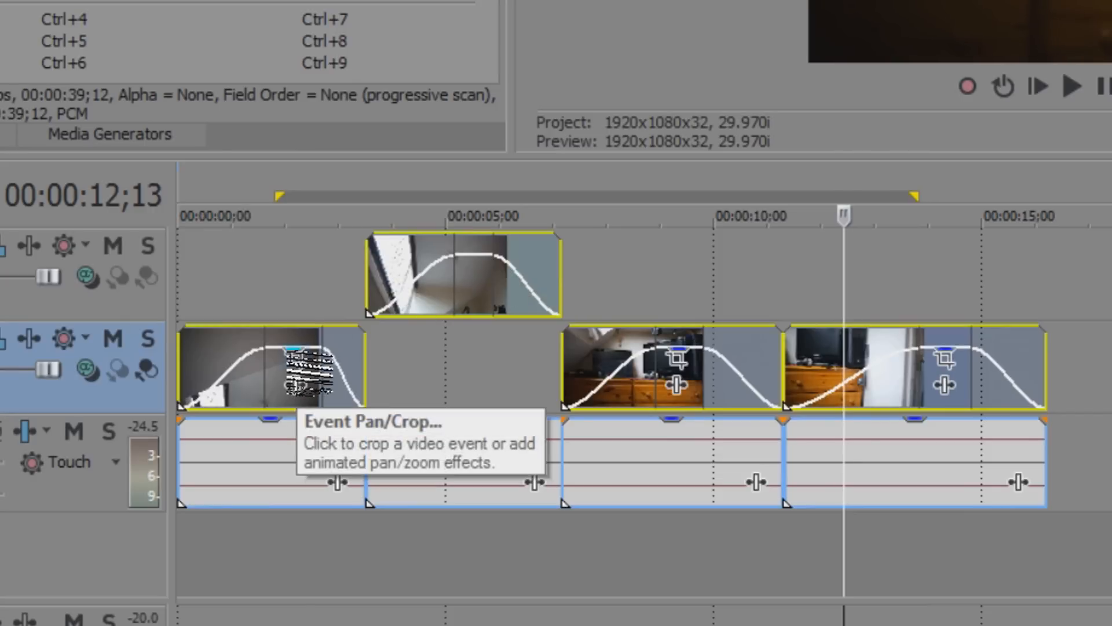
pyautogui.moveTo(480, 276); pyautogui.dragTo(483, 287)
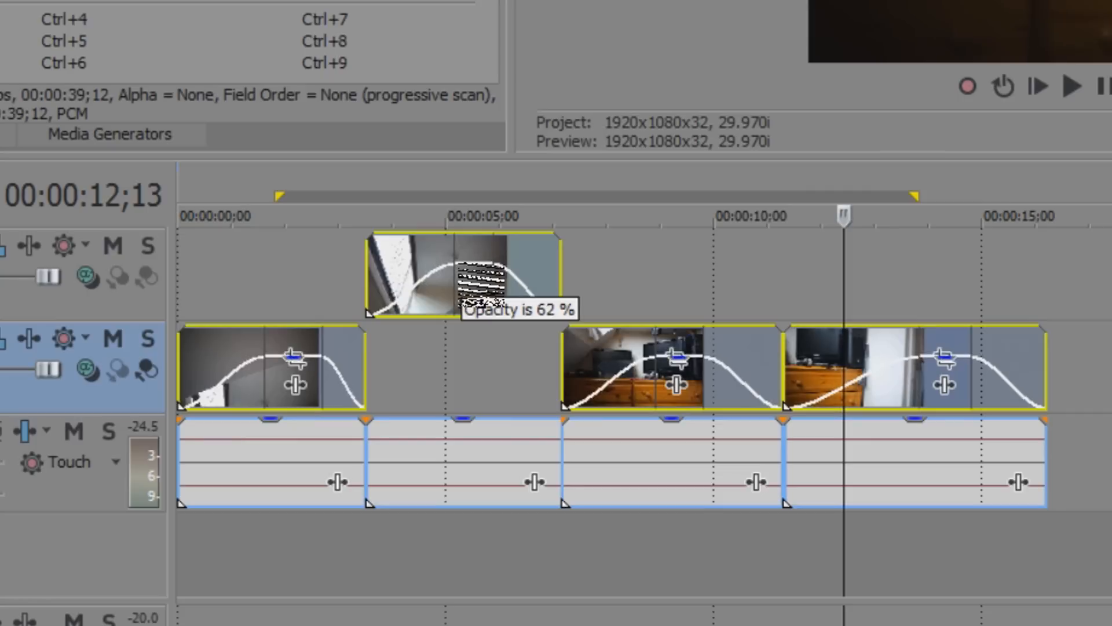
pyautogui.click(186, 280)
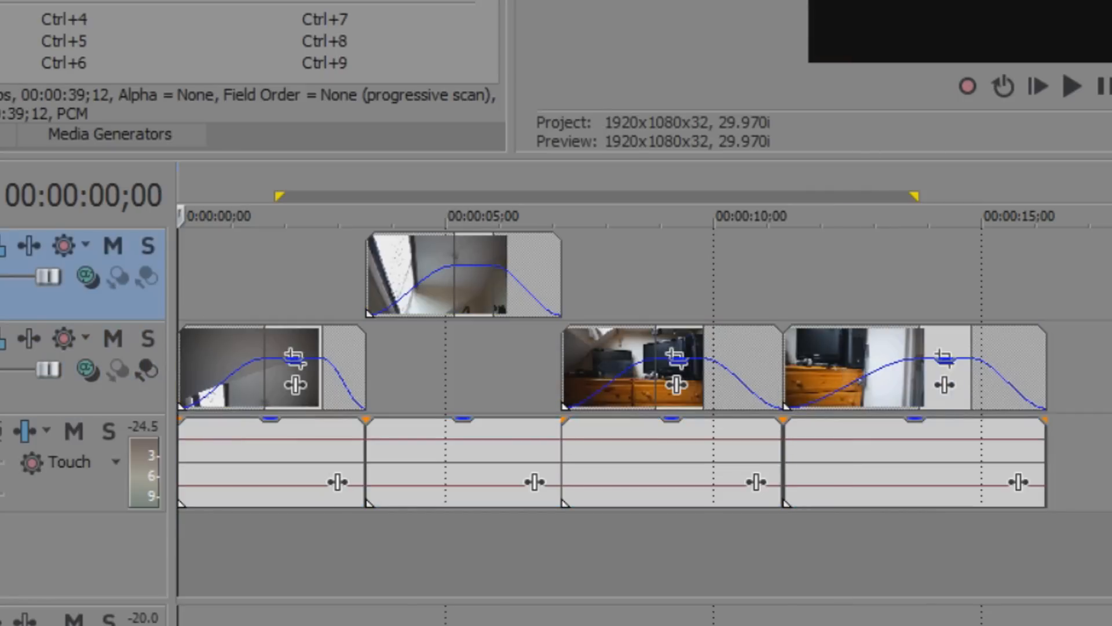